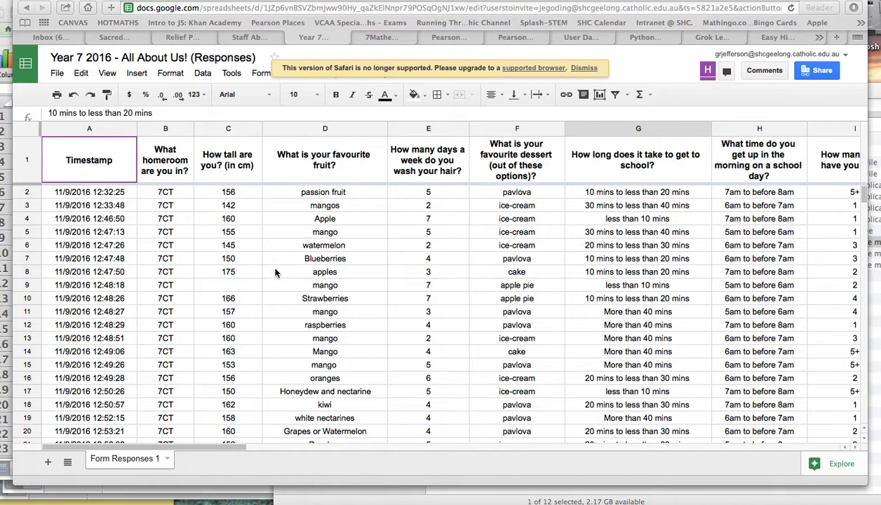
Copy the 7CT students' heights in C2:C24 of the form responses.
left_click(167, 193)
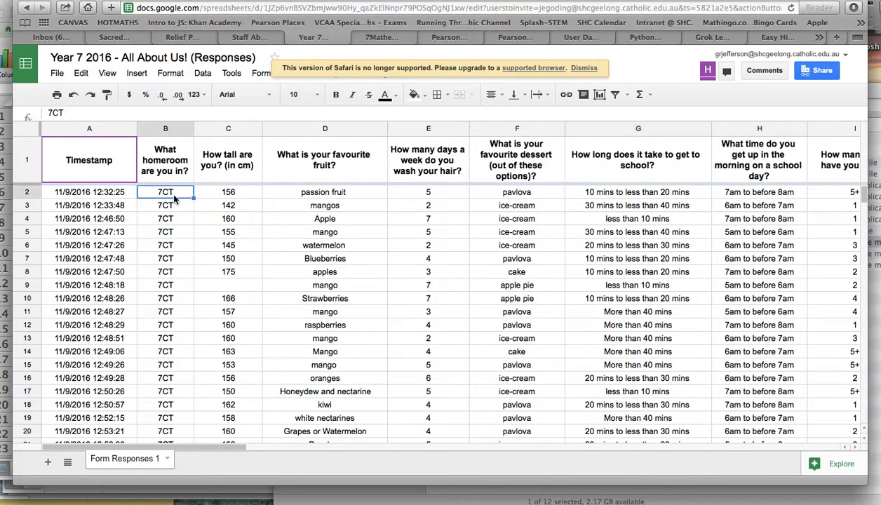
scroll(172, 270, "down", 3)
scroll(176, 276, "up", 3)
left_click(243, 197)
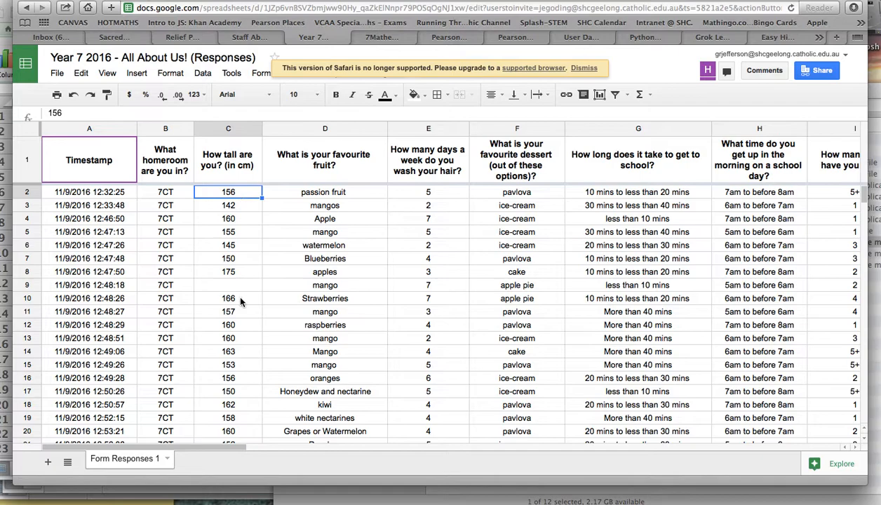
scroll(241, 302, "down", 5)
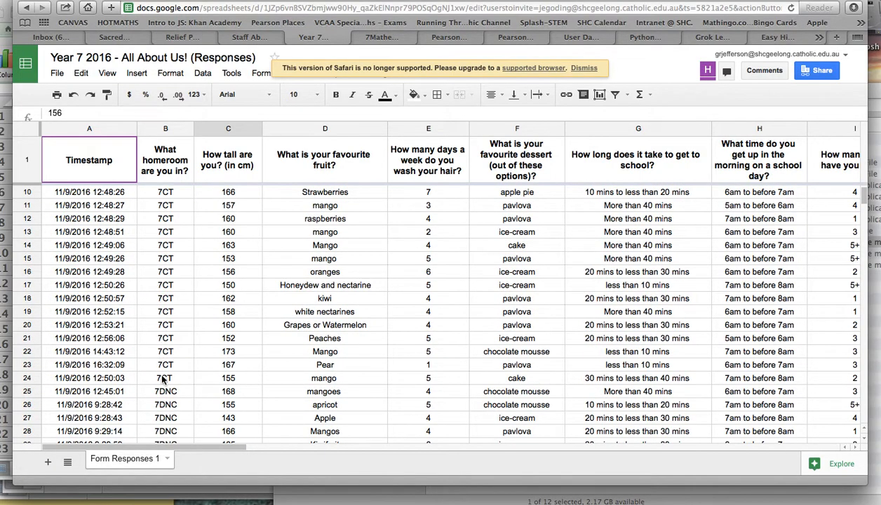
left_click(236, 381, "shift")
key("super+c")
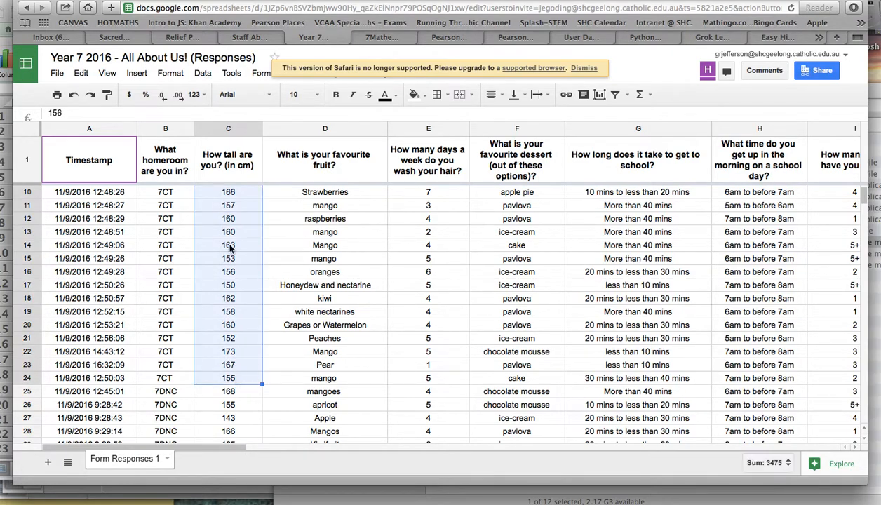
scroll(241, 201, "up", 5)
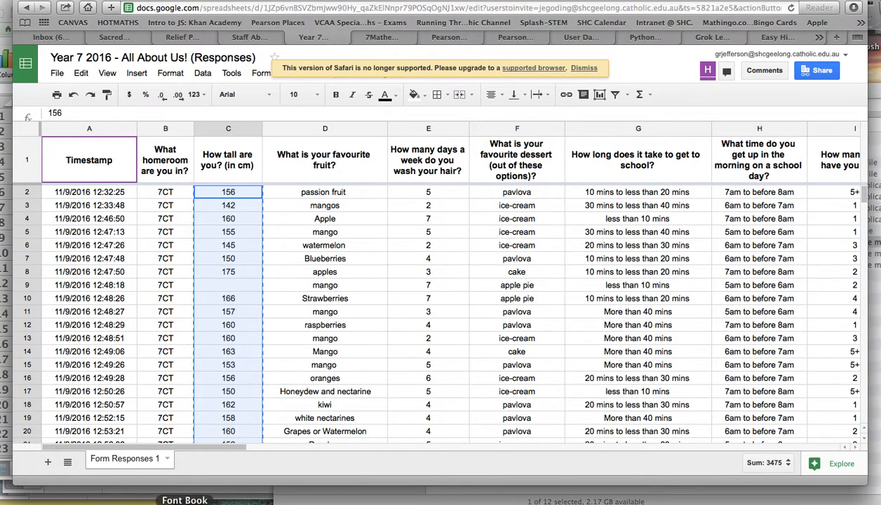
Switch to the Microsoft Excel workbook, add a blank sheet and rename Sheet4 as CT height.
left_click(396, 504)
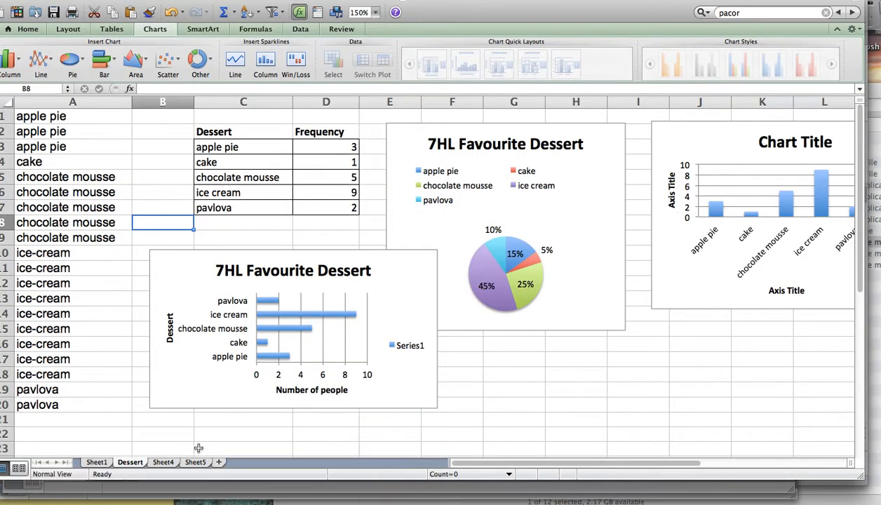
left_click(162, 462)
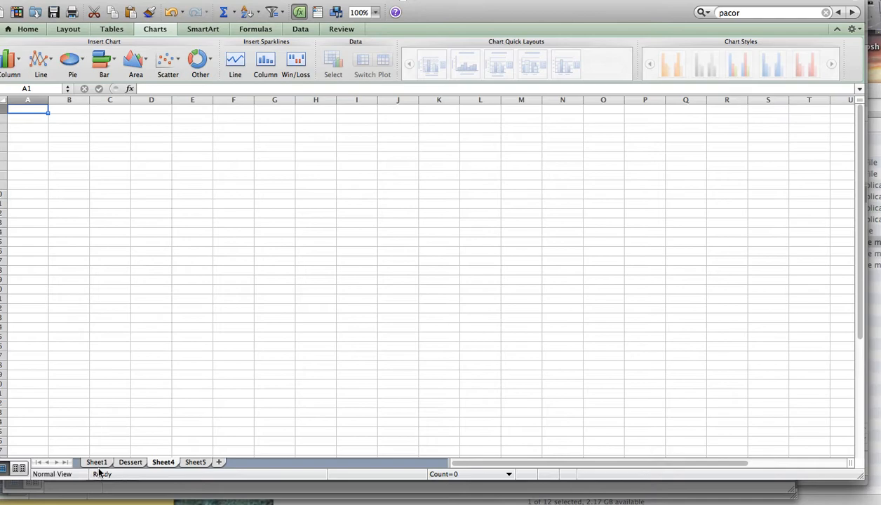
left_click(219, 462)
double_click(165, 463)
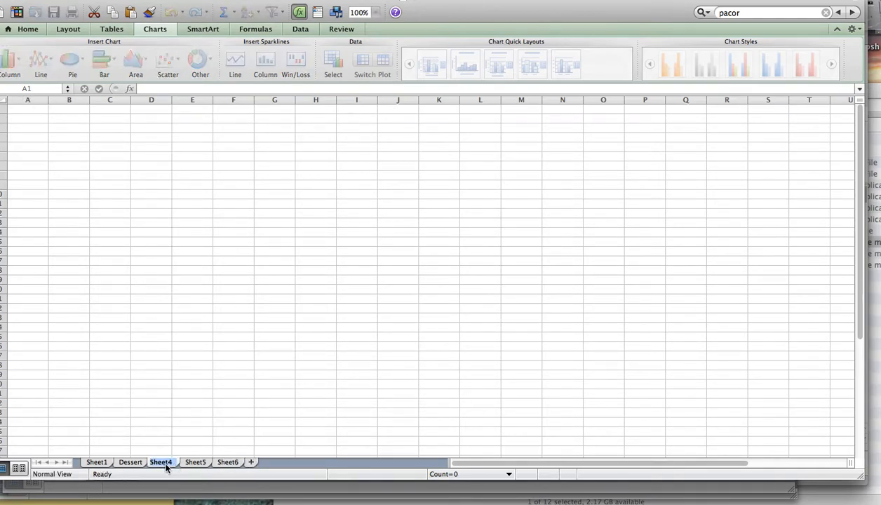
type("CT height")
left_click(105, 321)
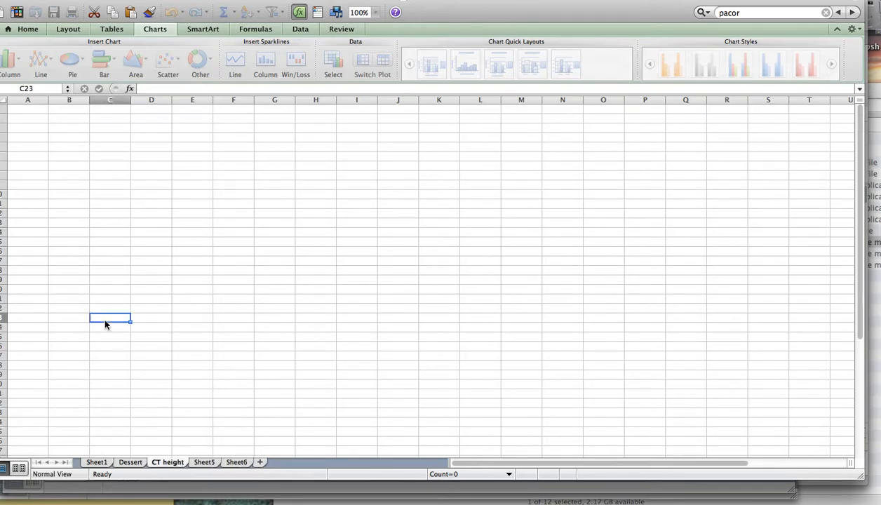
Paste the copied heights into the CT height sheet starting at A1 and widen column A.
left_click(29, 108)
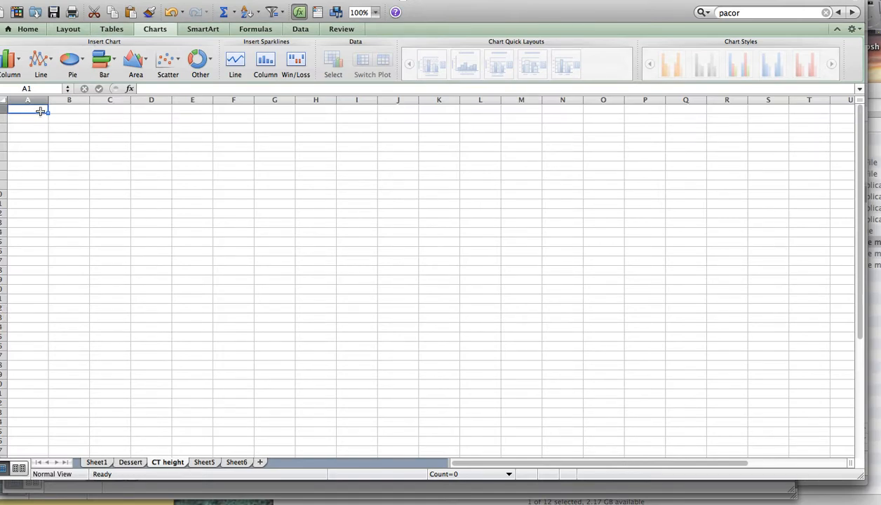
key("super+v")
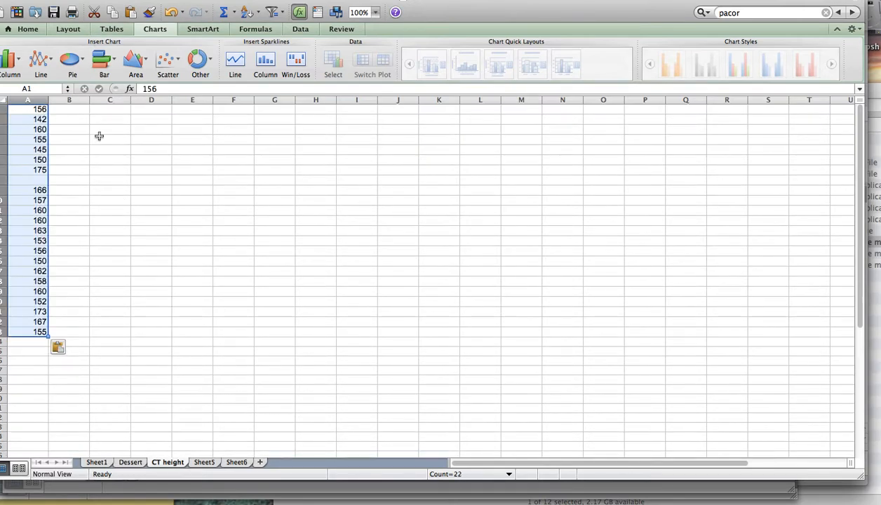
left_click_drag(48, 101, 78, 99)
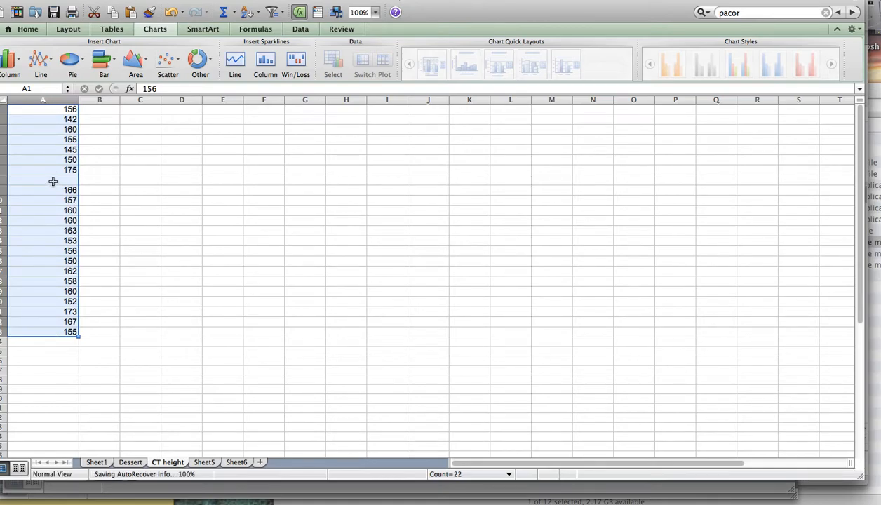
Sort the pasted heights in column A in ascending order.
right_click(63, 140)
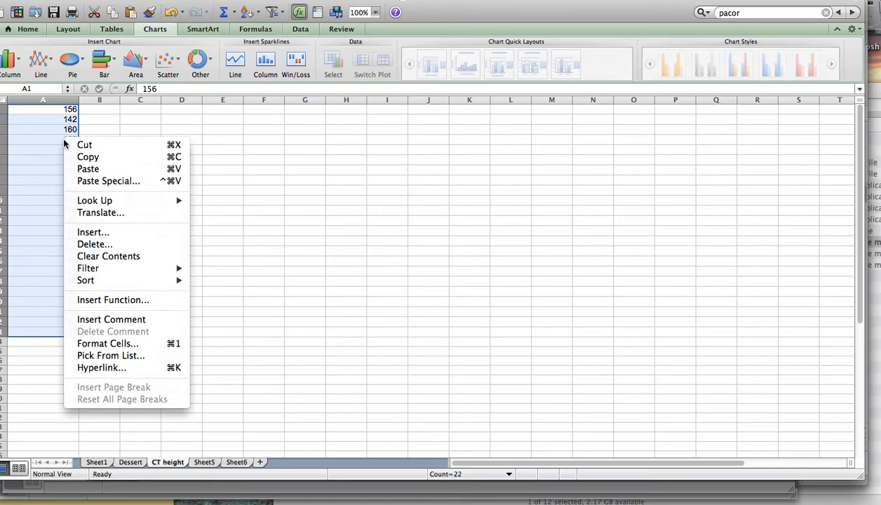
mouse_move(108, 282)
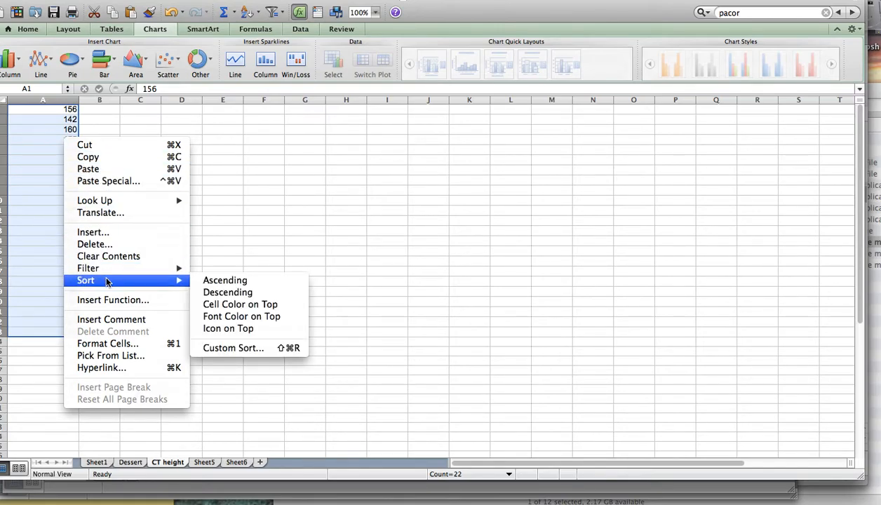
left_click(212, 281)
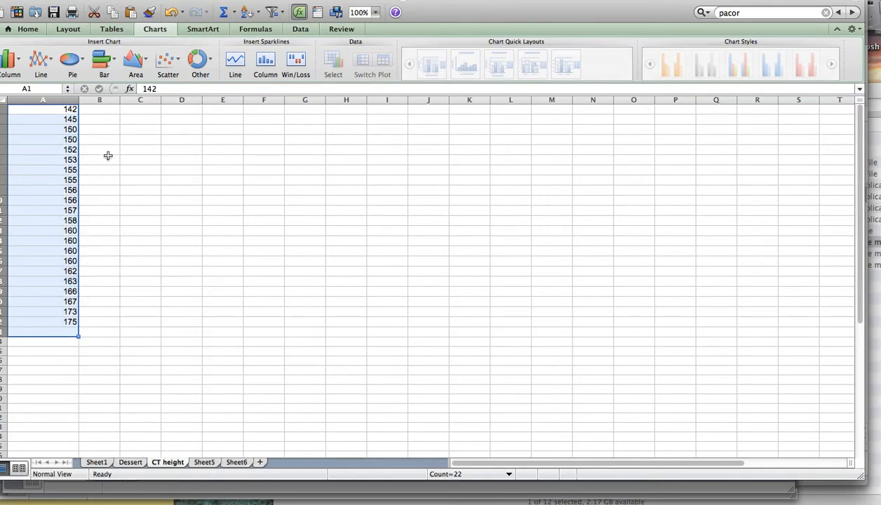
left_click(28, 30)
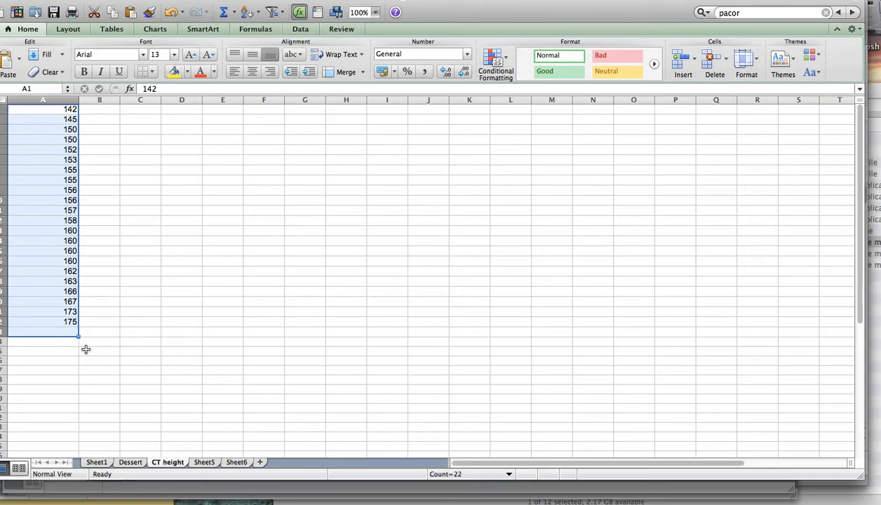
left_click(129, 278)
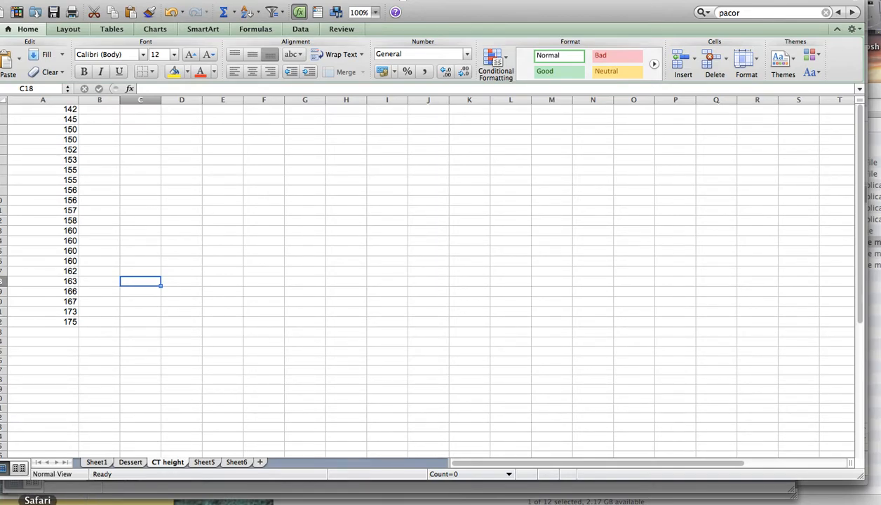
Switch to the form responses in Safari and copy the 7CT travel times to school in G2:G24.
left_click(26, 501)
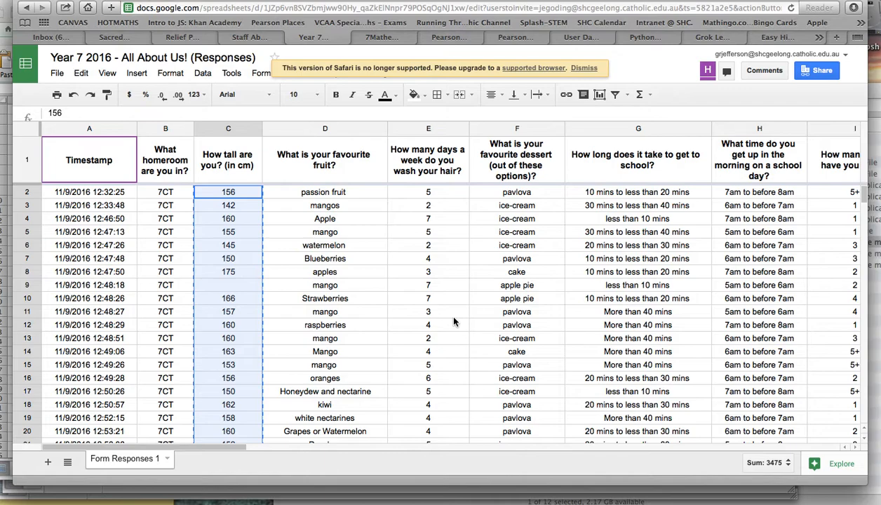
left_click(519, 195)
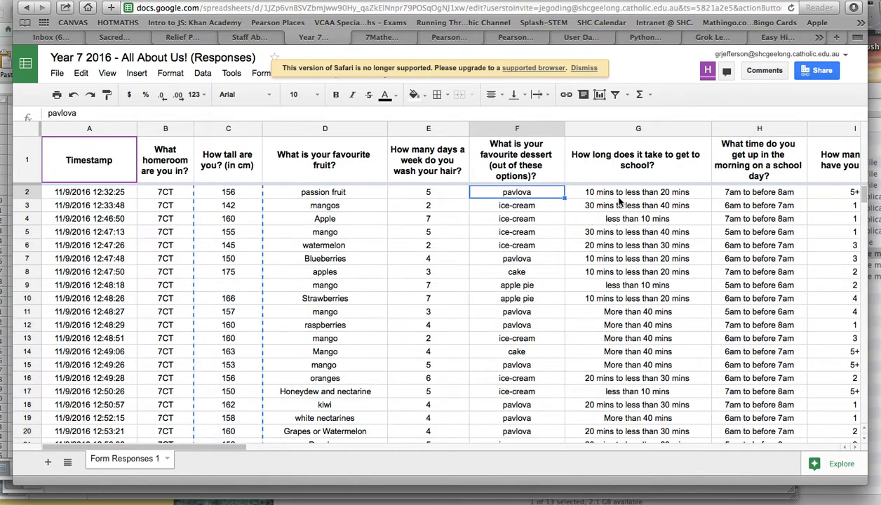
left_click(606, 192)
scroll(607, 273, "down", 2)
scroll(608, 274, "down", 3)
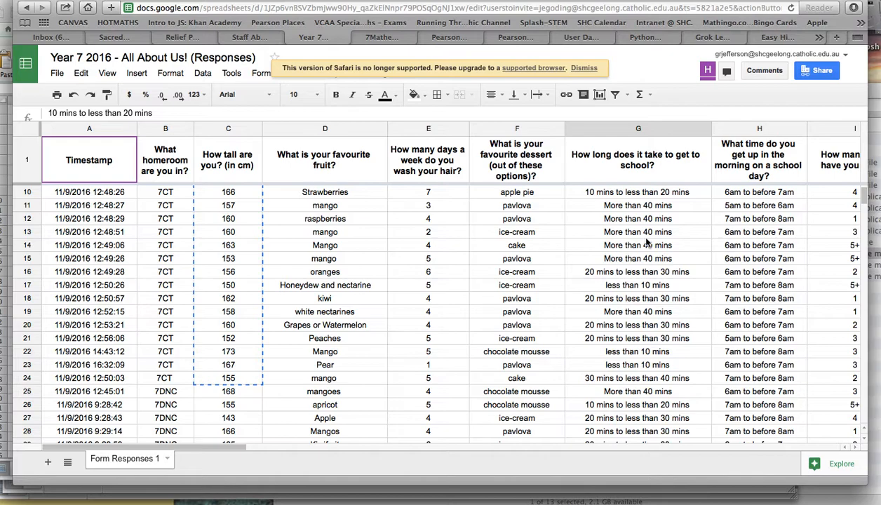
left_click(629, 378, "shift")
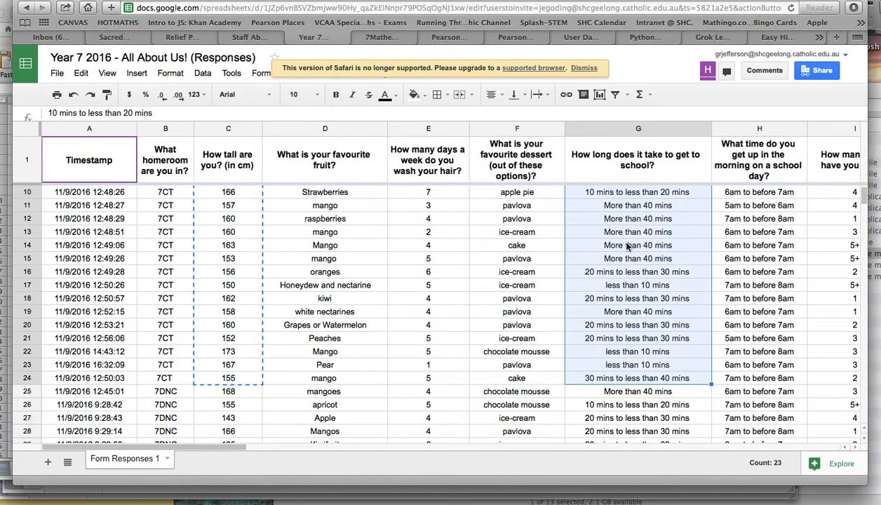
scroll(626, 245, "up", 5)
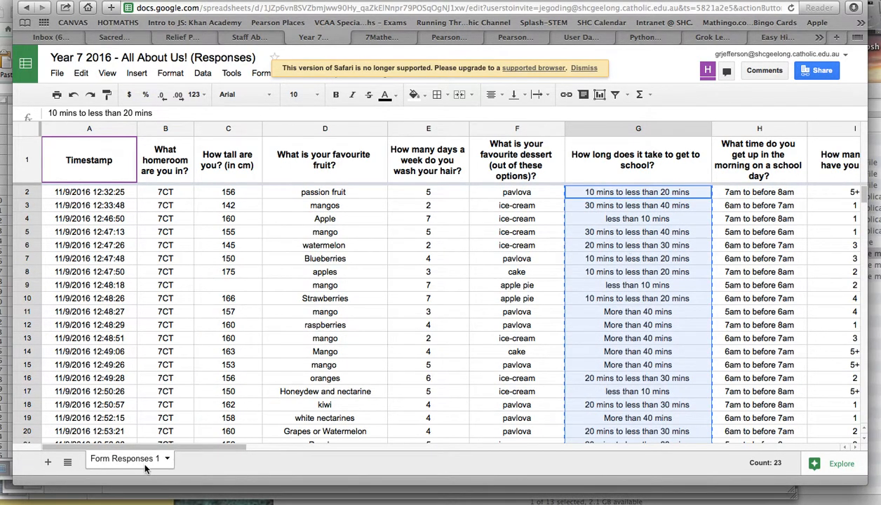
Switch back to Excel, paste the travel times starting at C1 and widen column C to fit them.
left_click(406, 499)
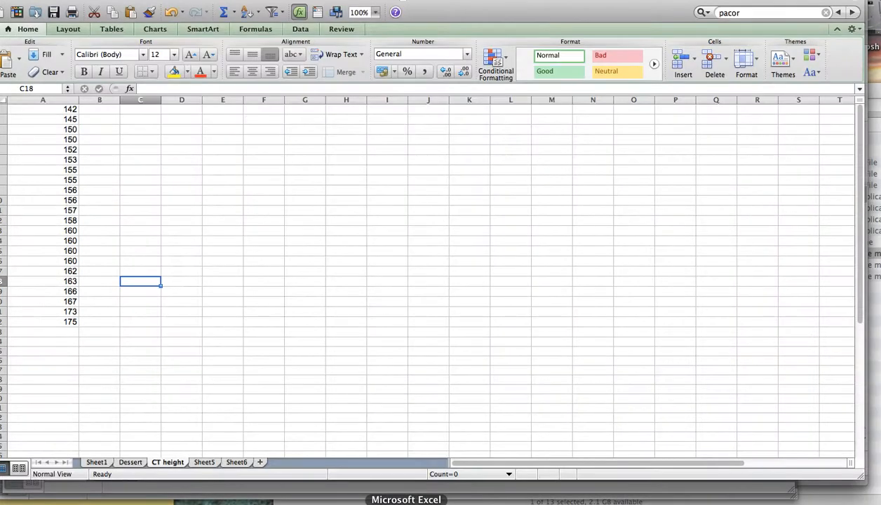
left_click(141, 111)
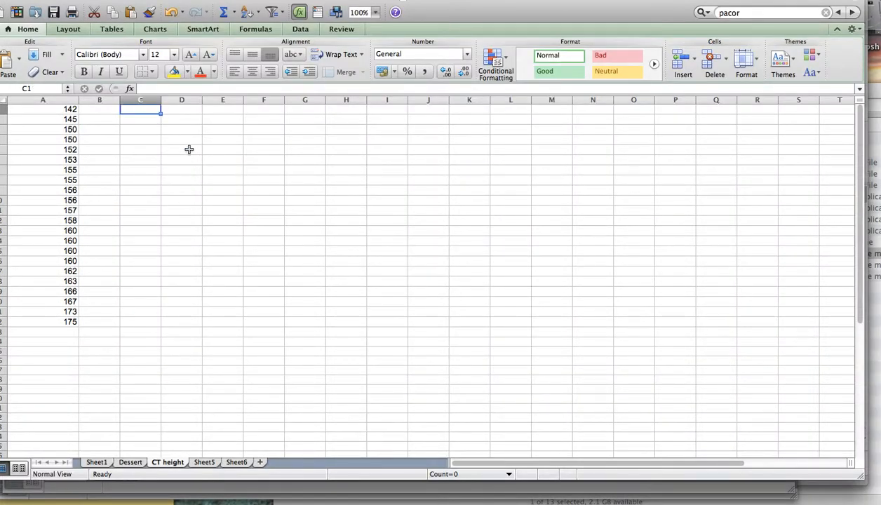
key("super+v")
left_click_drag(160, 102, 251, 101)
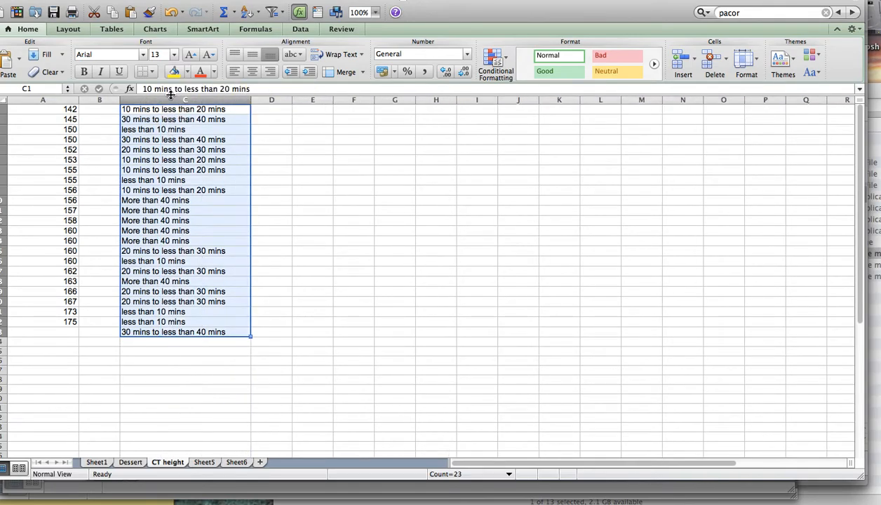
Sort the travel times in column C in ascending order.
right_click(177, 138)
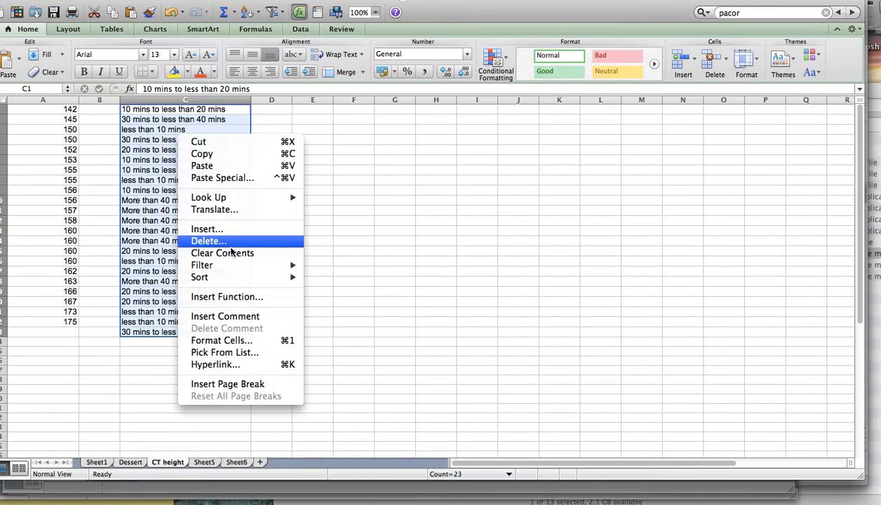
mouse_move(257, 280)
left_click(332, 277)
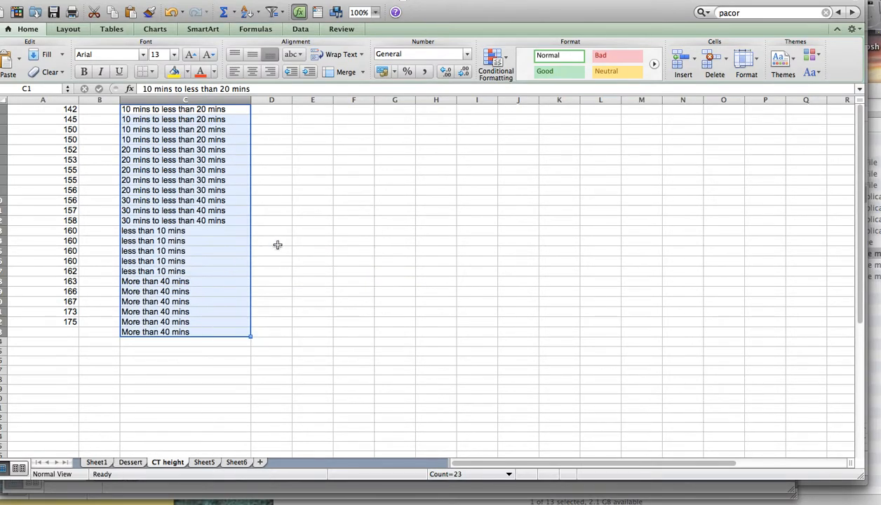
left_click(277, 244)
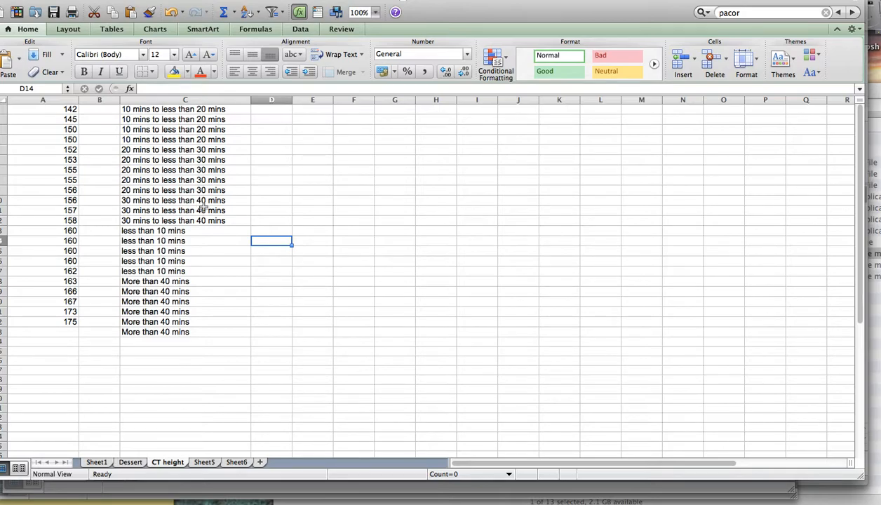
Copy the label "10 mins to less than 20 mins" into F3 and widen column F to fit it.
left_click(199, 117)
key("super+c")
left_click(353, 129)
key("super+v")
left_click_drag(376, 98, 448, 99)
left_click(371, 161)
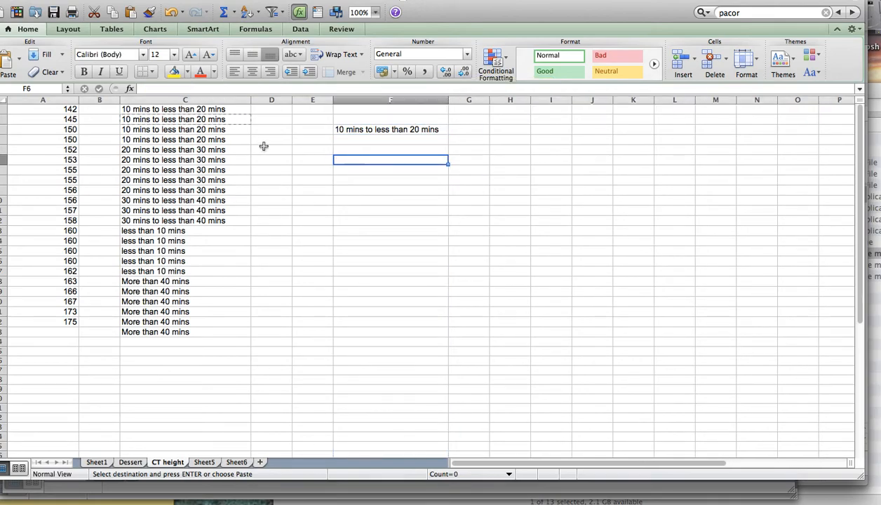
Count the "10 mins to less than 20 mins" entries in column C and enter 4 in G3.
left_click_drag(200, 109, 192, 138)
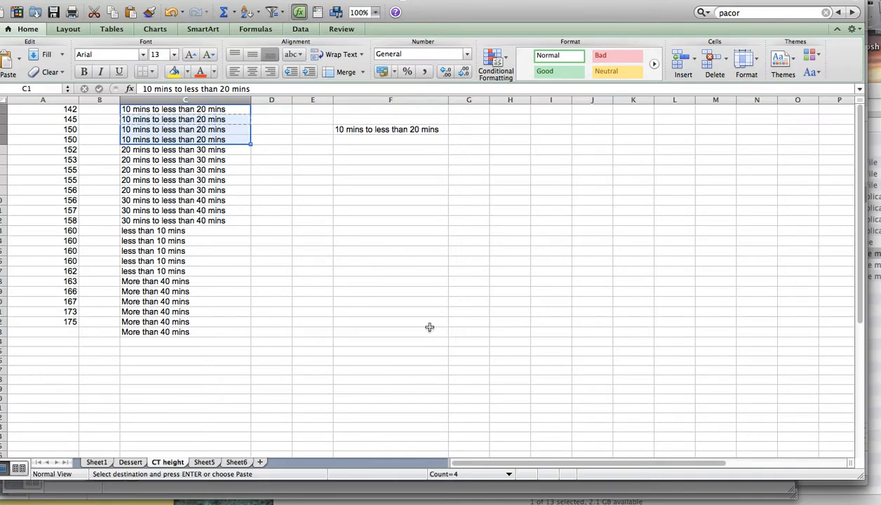
left_click(514, 474)
left_click(459, 445)
left_click(472, 132)
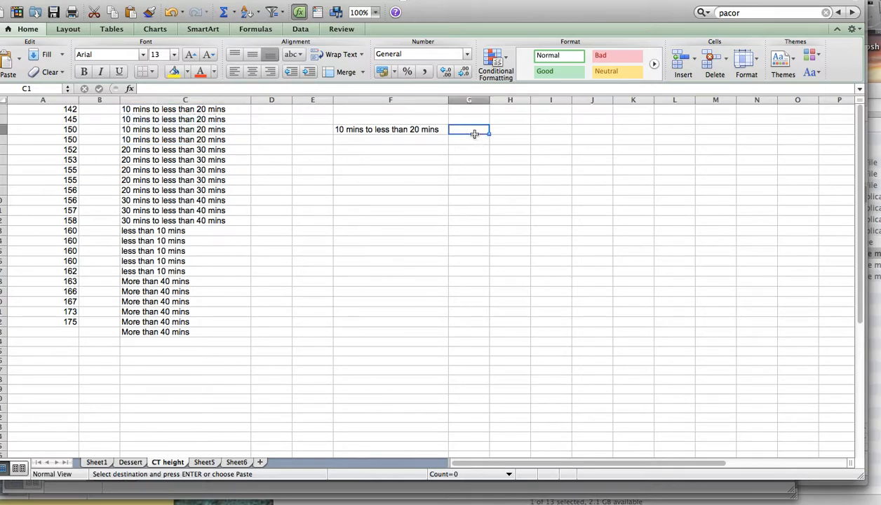
type("4")
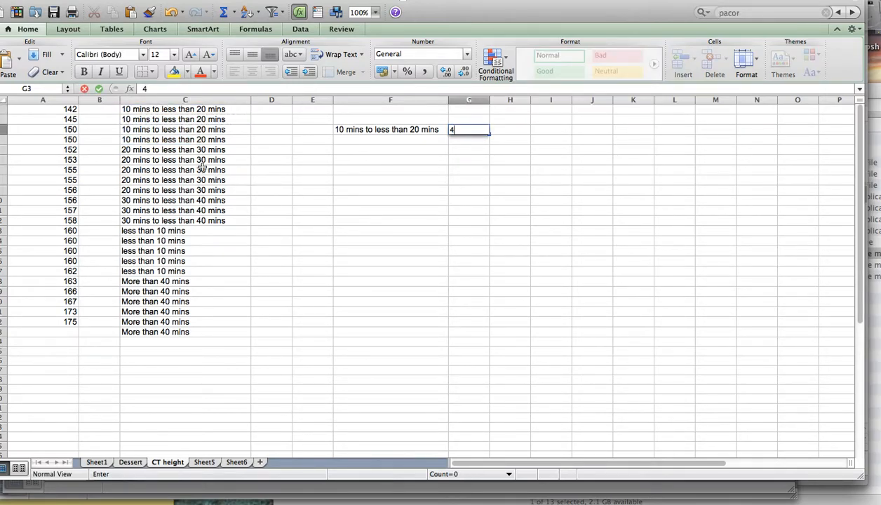
Count the "20 mins to less than 30 mins" entries, enter 5 in G4 and copy their label into F4.
left_click(169, 158)
left_click_drag(168, 149, 166, 188)
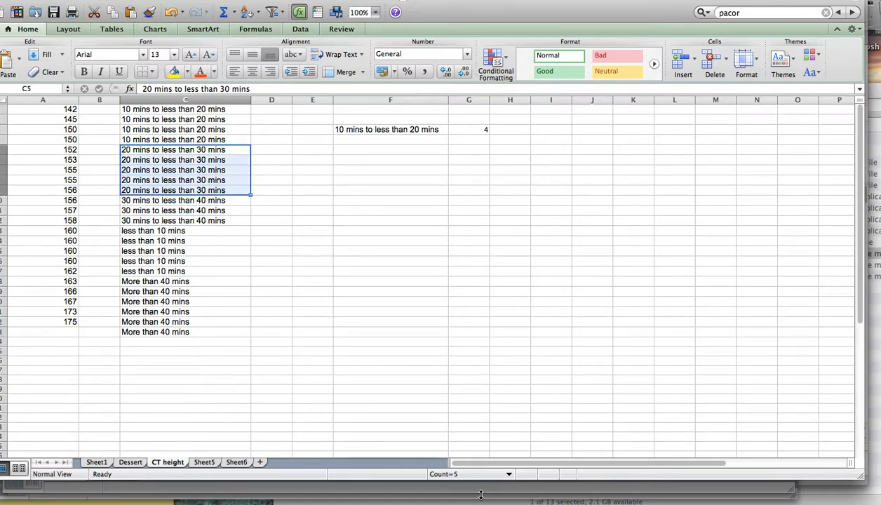
left_click(477, 142)
type("5")
left_click(218, 162)
key("ctrl+c")
left_click(395, 142)
key("ctrl+v")
Copy the label "30 mins to less than 40 mins" into F5, count its entries and enter 3 in G5.
left_click(183, 218)
key("ctrl+c")
left_click(382, 150)
key("ctrl+v")
left_click_drag(202, 200, 202, 219)
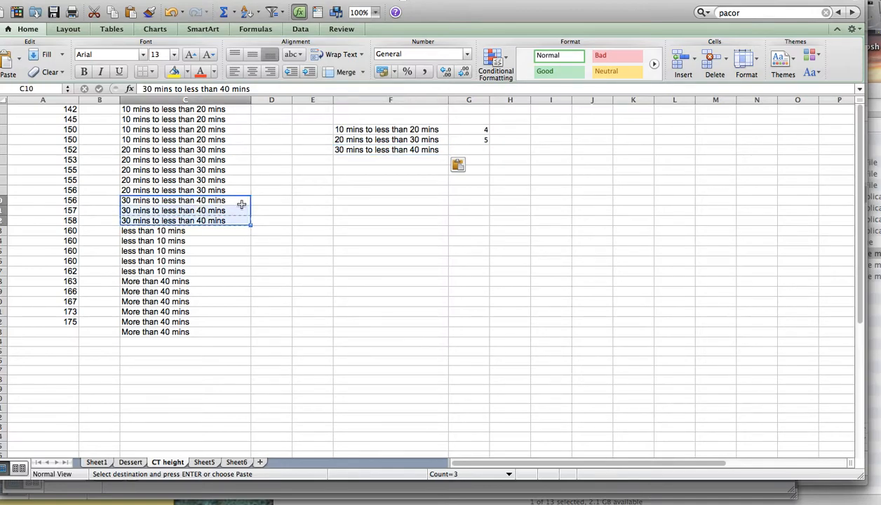
left_click(486, 152)
type("3")
left_click(153, 234)
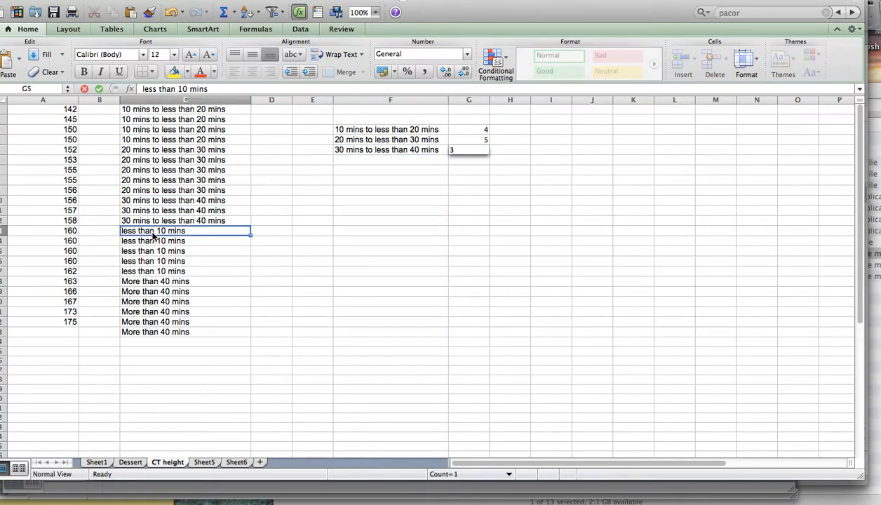
Count the "less than 10 mins" entries in column C, enter 5 in G6 and copy their label into F6.
left_click_drag(153, 237, 153, 271)
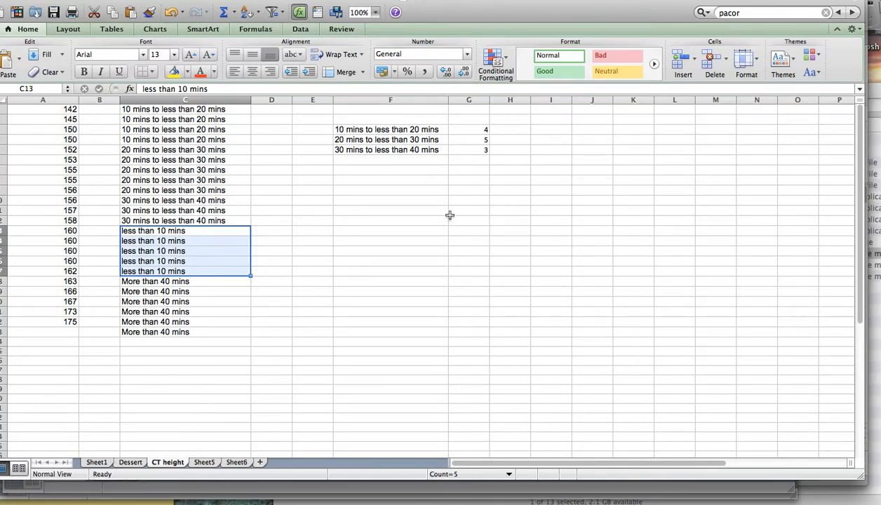
left_click(463, 160)
type("5")
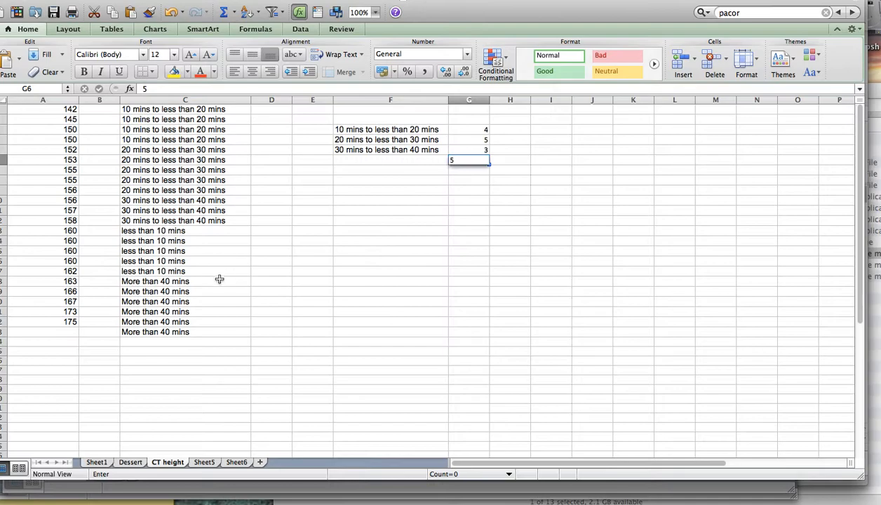
left_click(188, 260)
key("super+c")
left_click(374, 161)
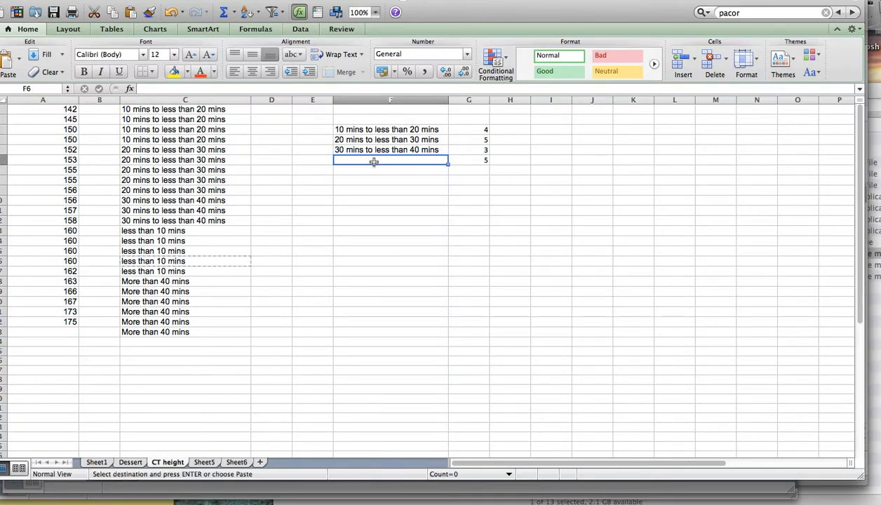
key("super+v")
Copy the label "More than 40 mins" into F7, count its entries in column C and enter 6 in G7.
left_click(174, 291)
key("super+c")
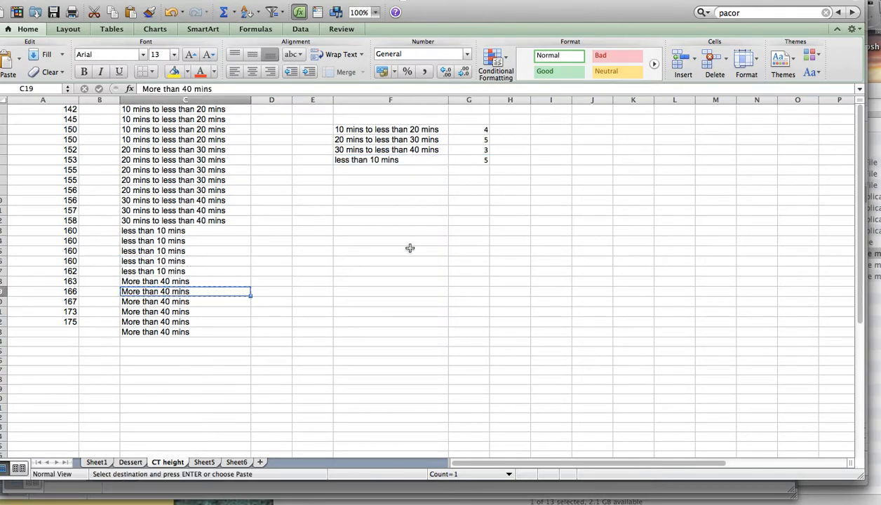
left_click(374, 170)
key("super+v")
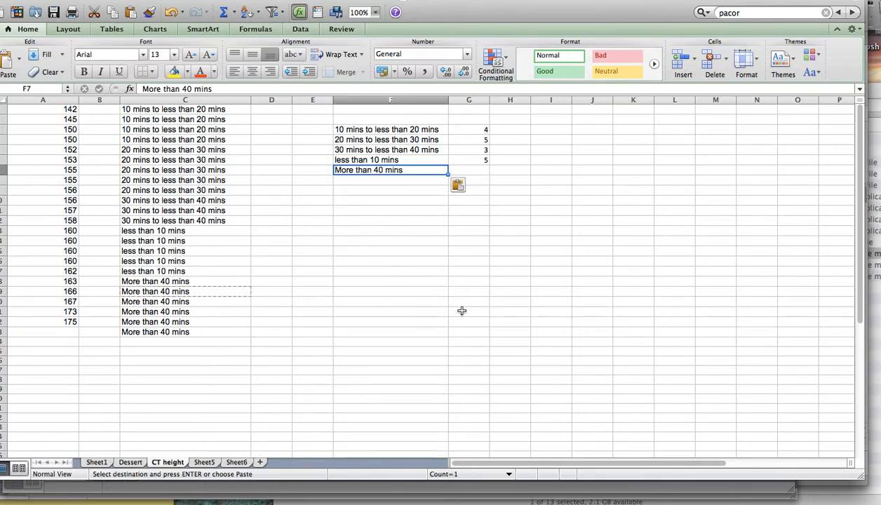
left_click_drag(169, 281, 172, 322)
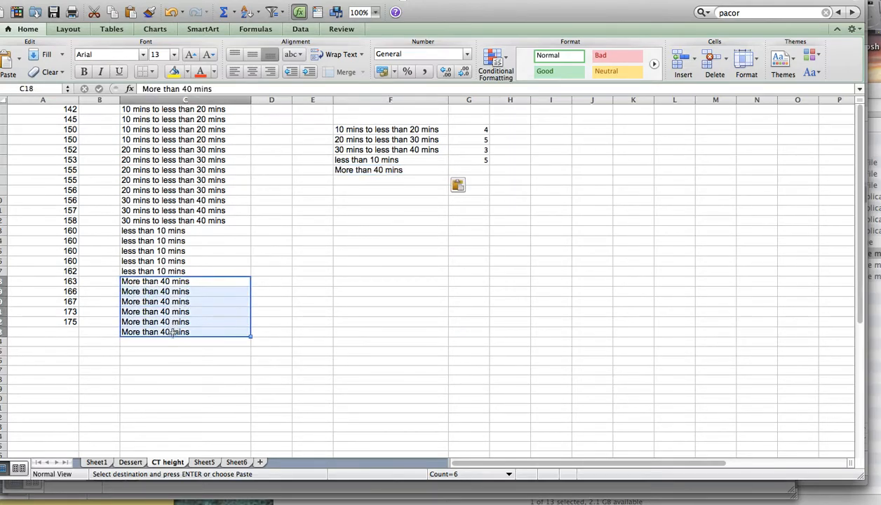
left_click(483, 170)
type("6")
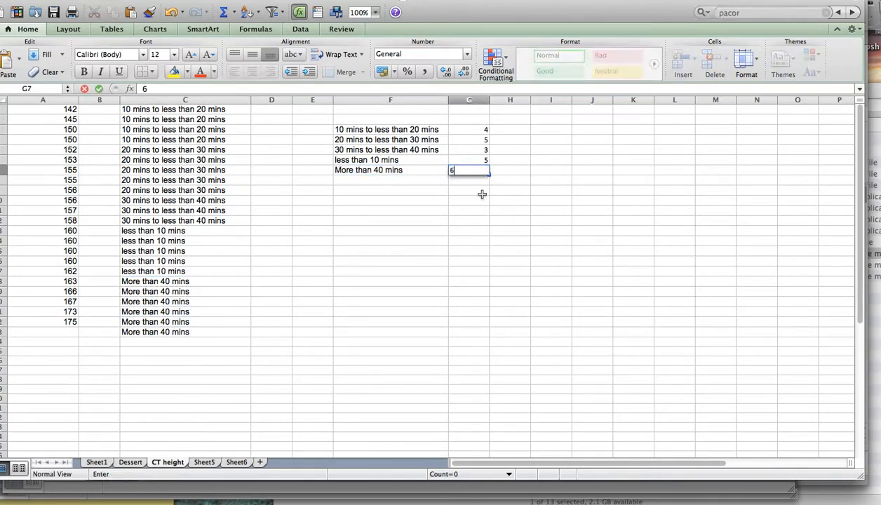
left_click(463, 247)
Review the frequency table in F3:G7 and switch to the Year 7 2016 survey responses spreadsheet in Safari.
left_click_drag(368, 132, 472, 171)
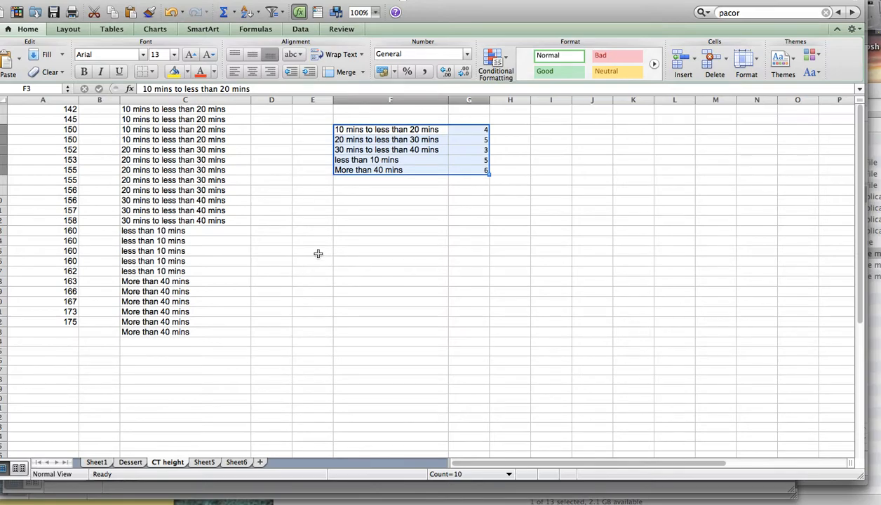
left_click(243, 280)
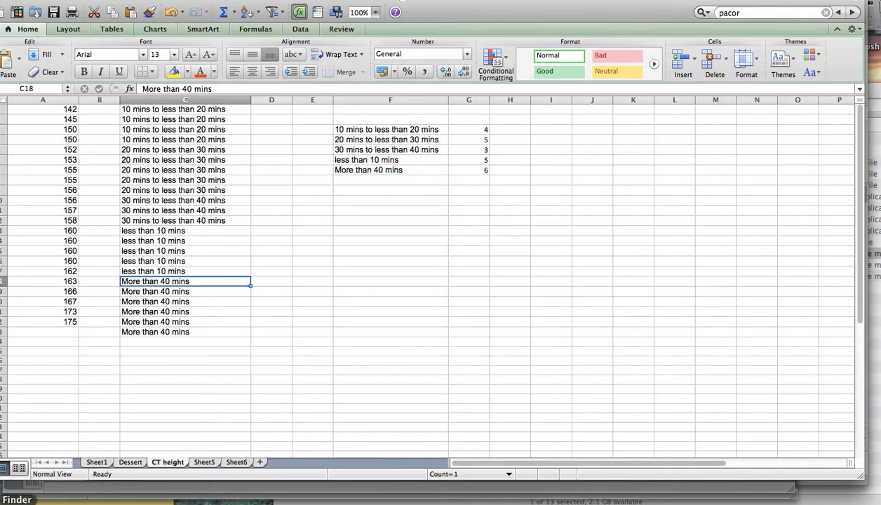
left_click(38, 504)
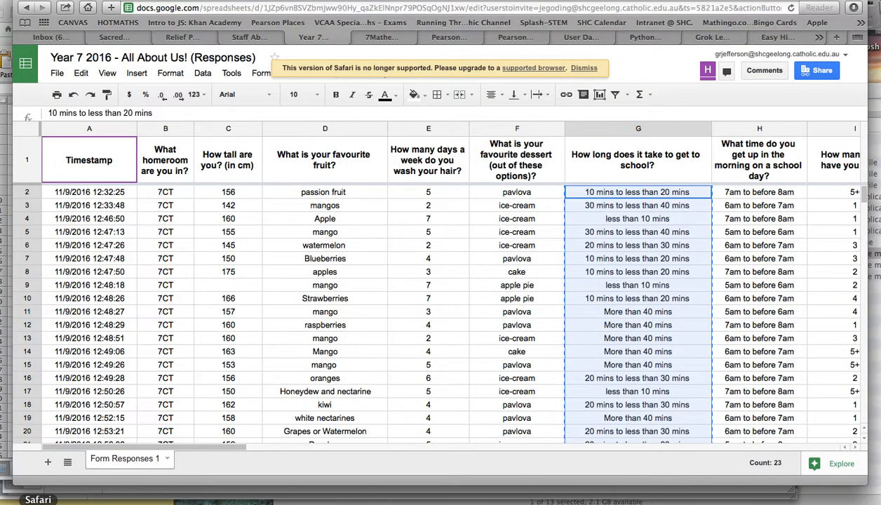